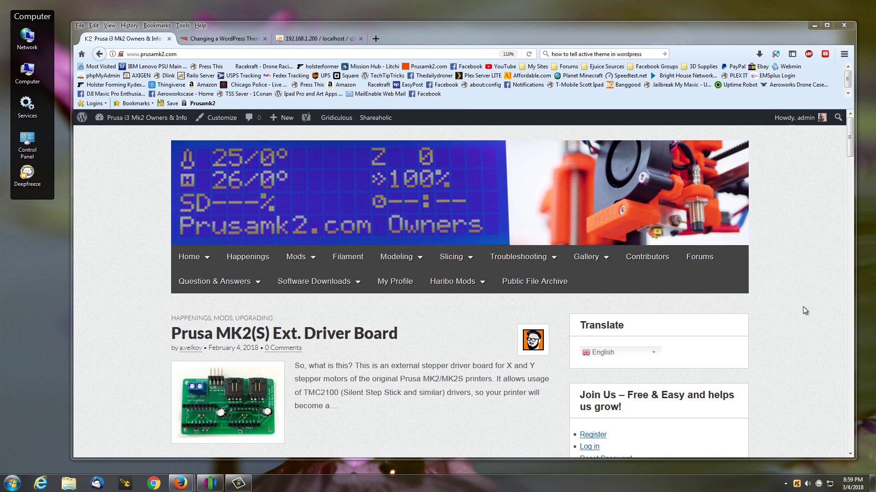
Step: Search the prusamk2.com site for 'glass' using the sidebar Search box
{"action": "scroll", "coordinate": [803, 306], "scroll_direction": "down", "scroll_amount": 5}
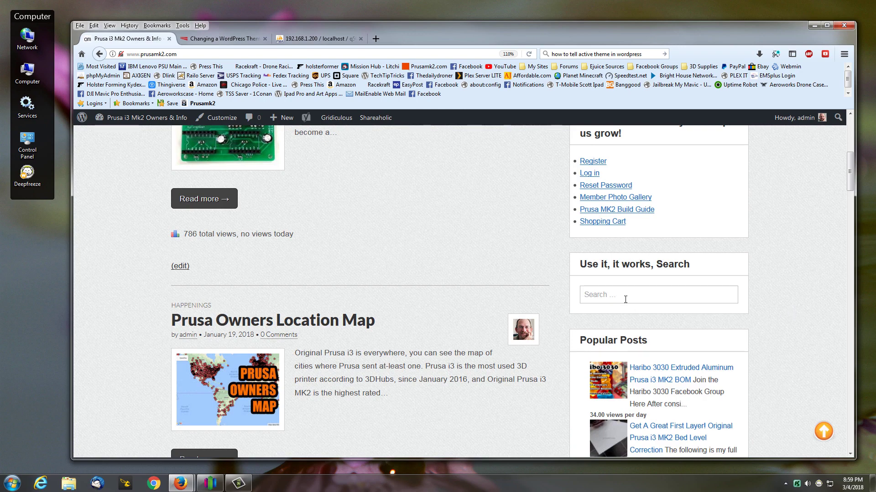
{"action": "left_click", "coordinate": [622, 298]}
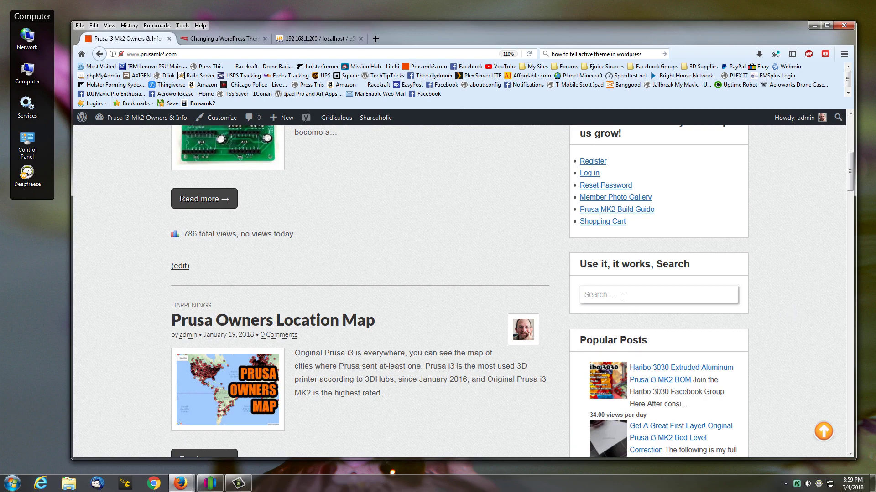
{"action": "type", "text": "glass"}
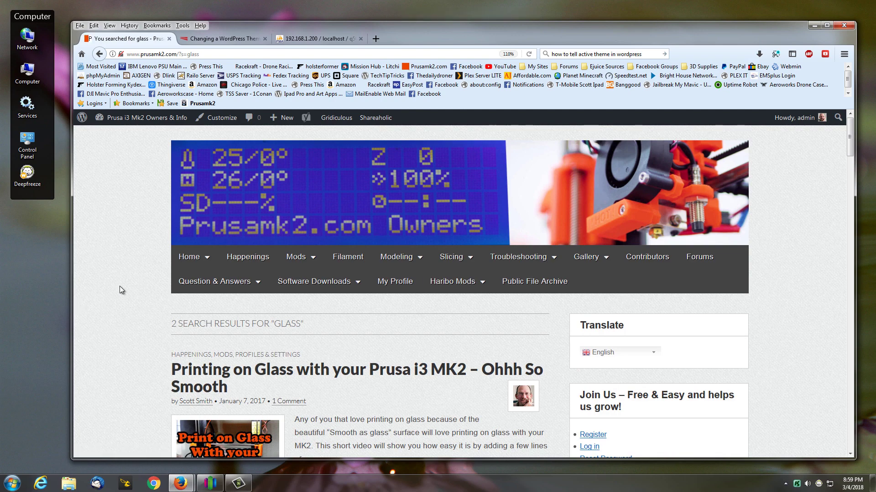
{"action": "scroll", "coordinate": [120, 286], "scroll_direction": "down", "scroll_amount": 4}
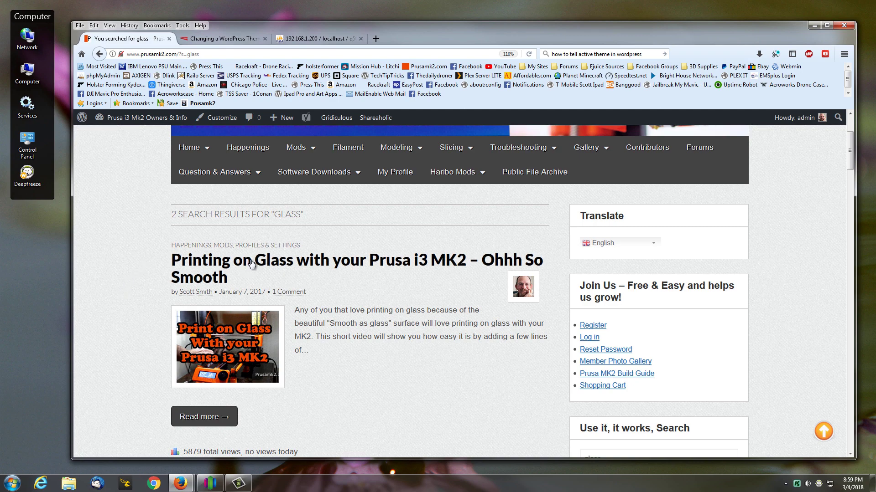
Step: Open the Printing on Glass post and copy its Start up Script Gcode block
{"action": "left_click", "coordinate": [269, 264]}
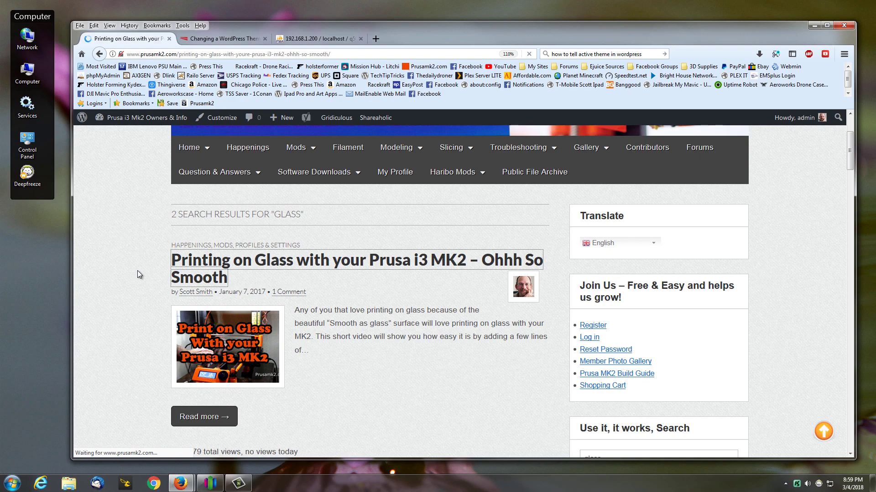
{"action": "scroll", "coordinate": [151, 273], "scroll_direction": "down", "scroll_amount": 10}
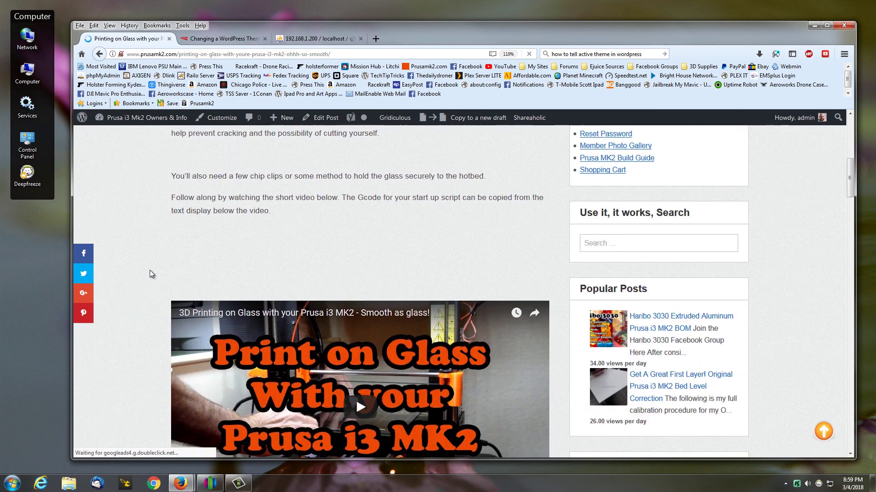
{"action": "scroll", "coordinate": [149, 271], "scroll_direction": "down", "scroll_amount": 6}
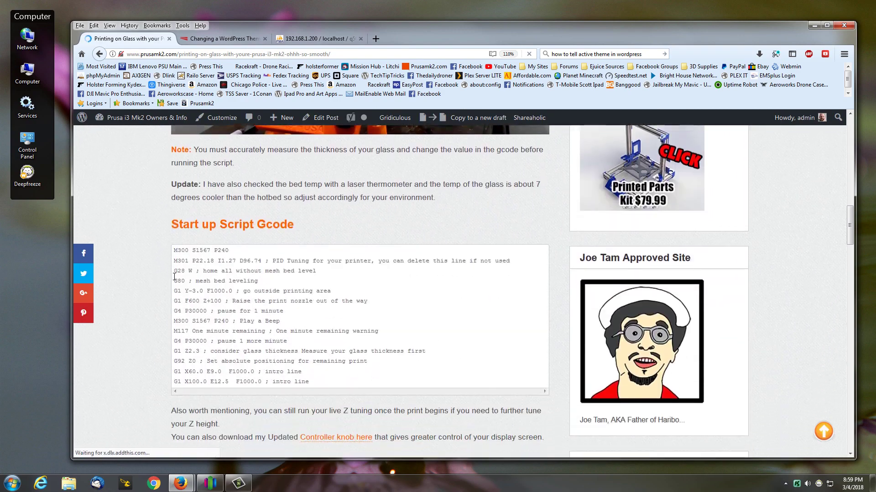
{"action": "left_click_drag", "start_coordinate": [174, 242], "coordinate": [316, 375]}
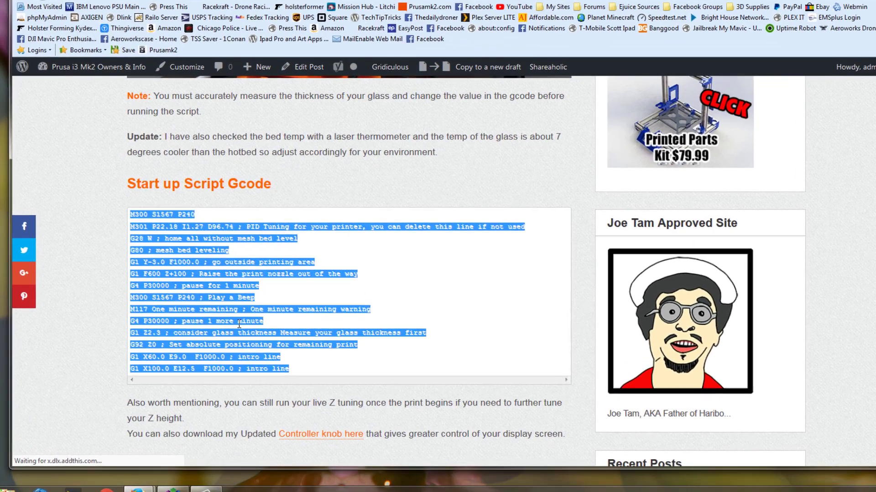
{"action": "right_click", "coordinate": [268, 338]}
{"action": "left_click", "coordinate": [228, 319]}
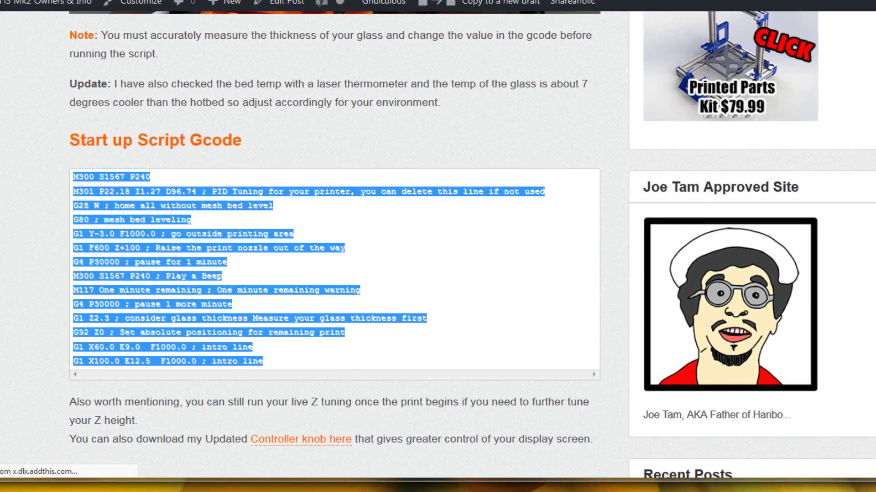
{"action": "left_click", "coordinate": [168, 469]}
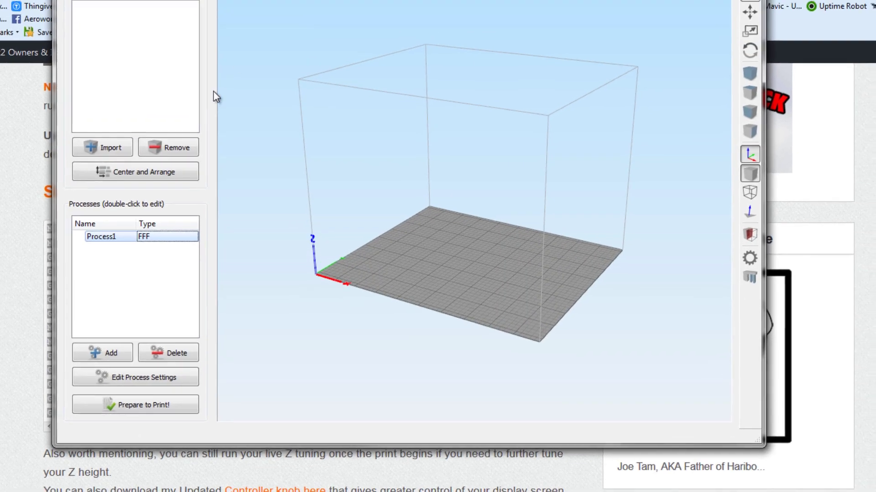
Step: Open Process1's settings and select the existing Starting Script text on the Scripts tab
{"action": "double_click", "coordinate": [90, 276]}
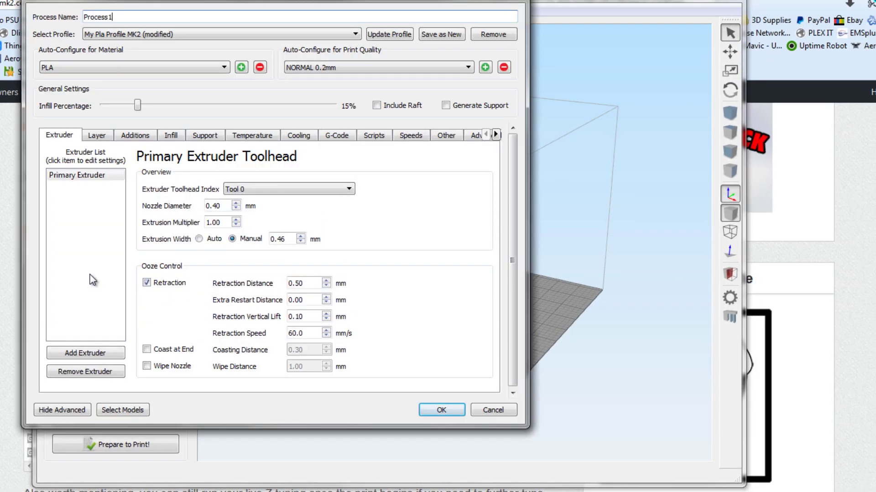
{"action": "left_click", "coordinate": [374, 135]}
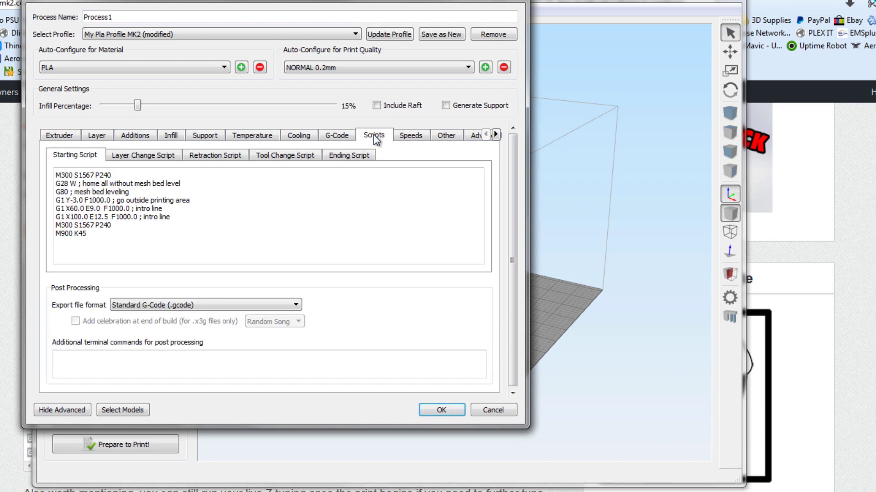
{"action": "left_click_drag", "start_coordinate": [123, 237], "coordinate": [36, 165]}
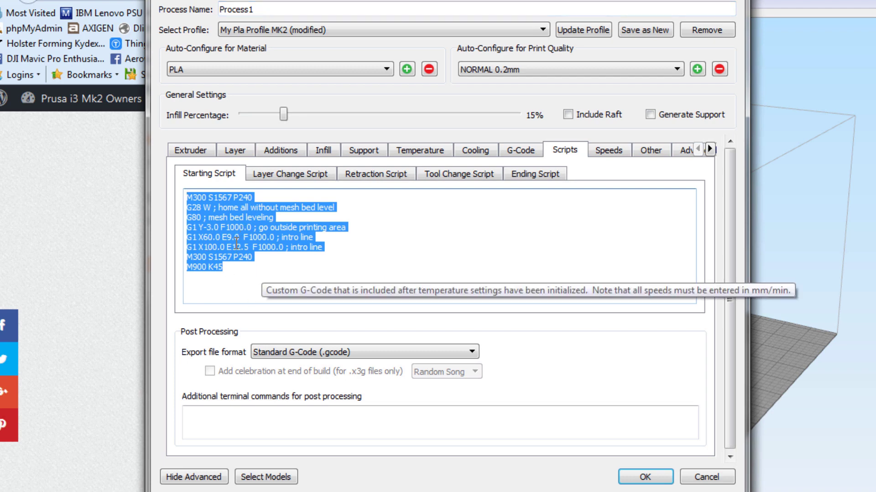
Step: Replace the Starting Script with the copied glass-bed G-code and delete the M301 PID line
{"action": "left_click", "coordinate": [253, 268]}
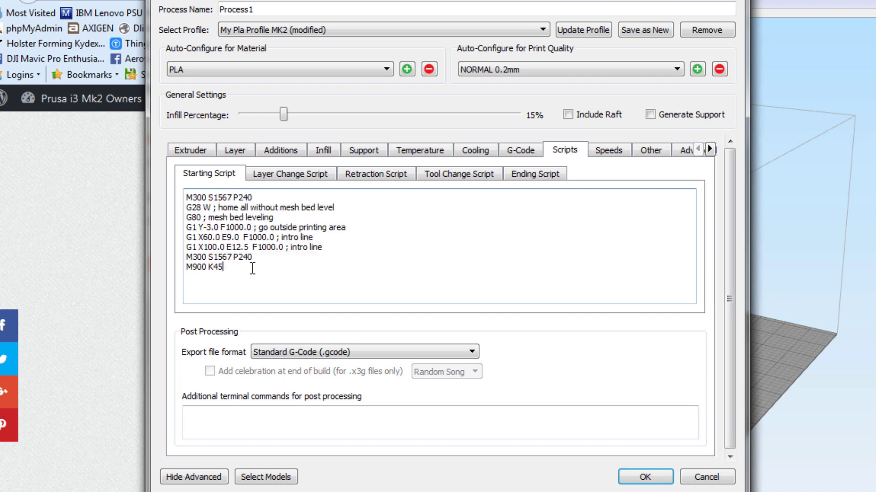
{"action": "key", "text": "ctrl+a"}
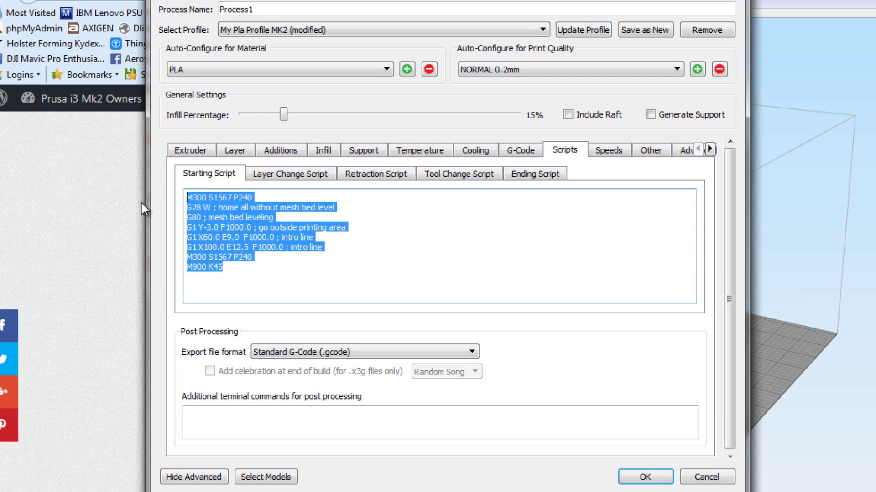
{"action": "key", "text": "ctrl+v"}
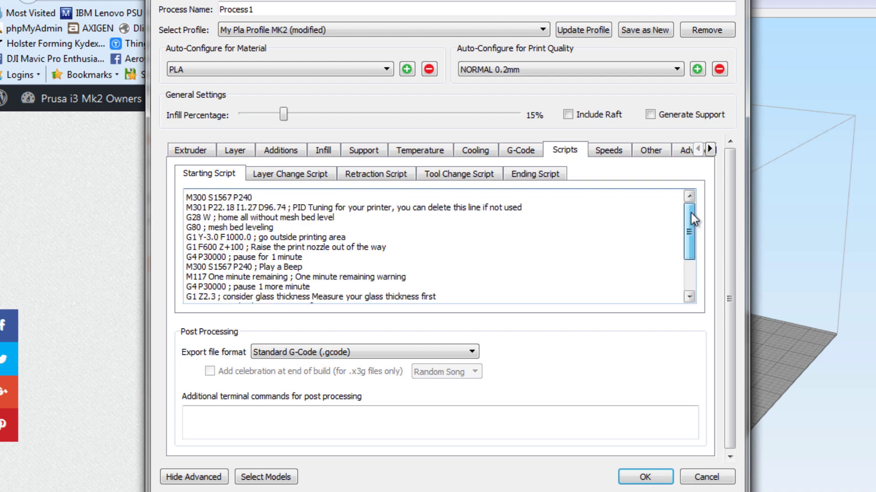
{"action": "scroll", "coordinate": [689, 218], "scroll_direction": "up", "scroll_amount": 1}
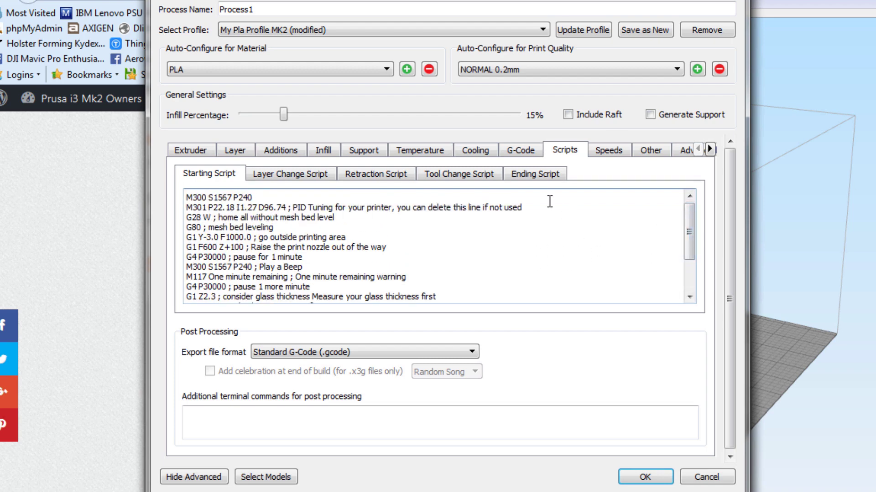
{"action": "left_click_drag", "start_coordinate": [529, 208], "coordinate": [161, 217]}
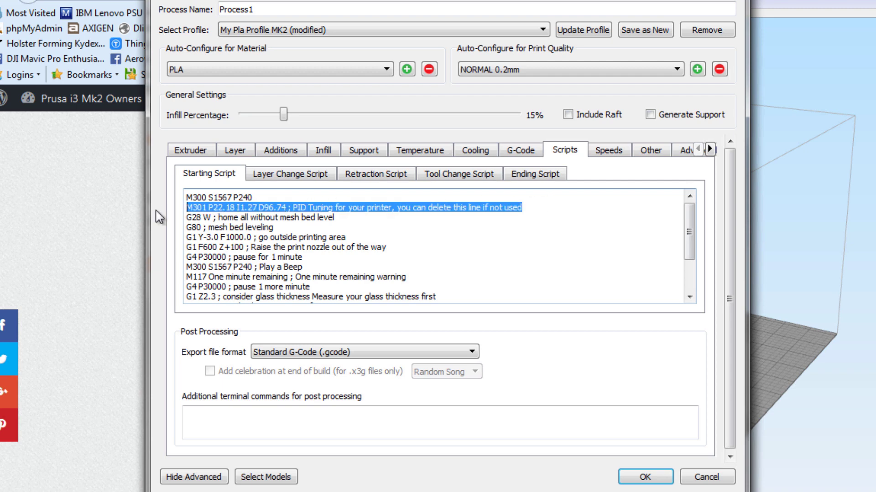
{"action": "key", "text": "Delete"}
{"action": "key", "text": "Delete"}
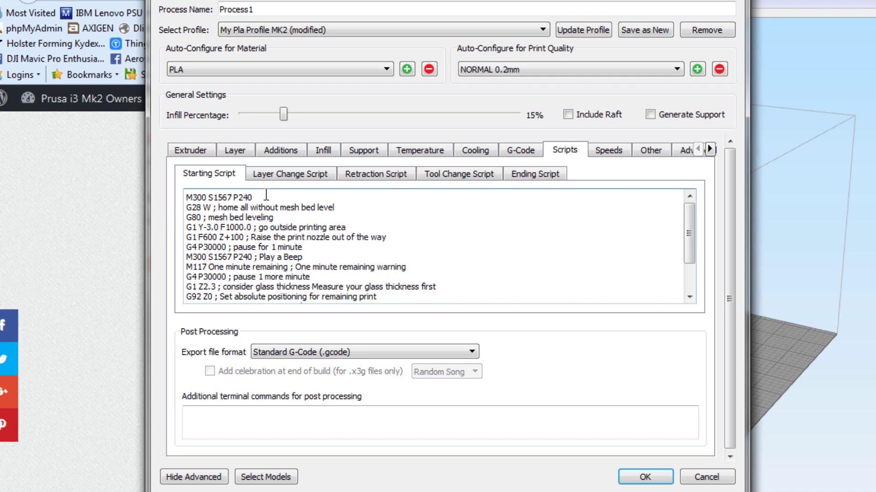
{"action": "left_click_drag", "start_coordinate": [267, 196], "coordinate": [179, 197]}
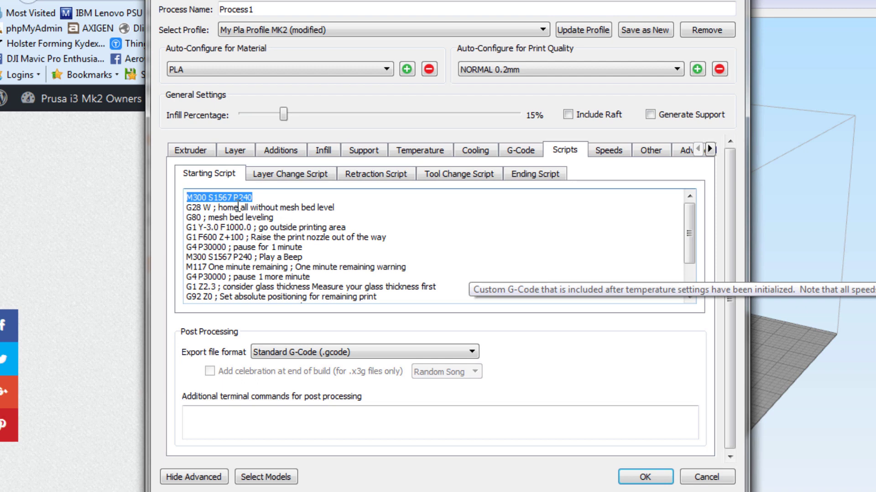
Step: Review the pasted Starting Script, checking the G1 Z2.3 glass-thickness line and its end
{"action": "left_click", "coordinate": [218, 200]}
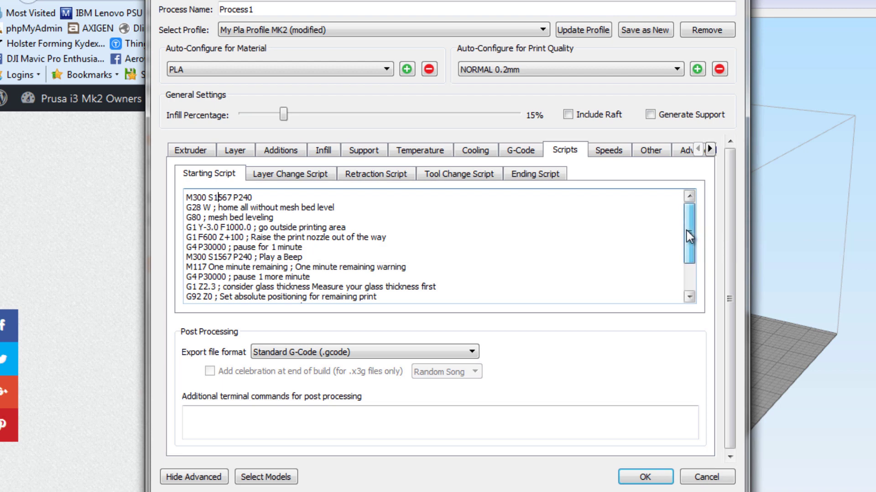
{"action": "left_click_drag", "start_coordinate": [689, 232], "coordinate": [690, 245]}
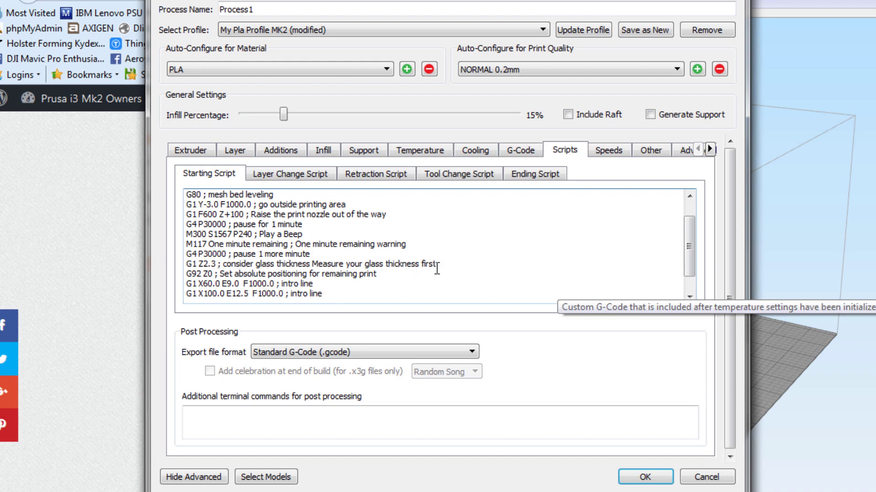
{"action": "left_click_drag", "start_coordinate": [439, 264], "coordinate": [182, 263]}
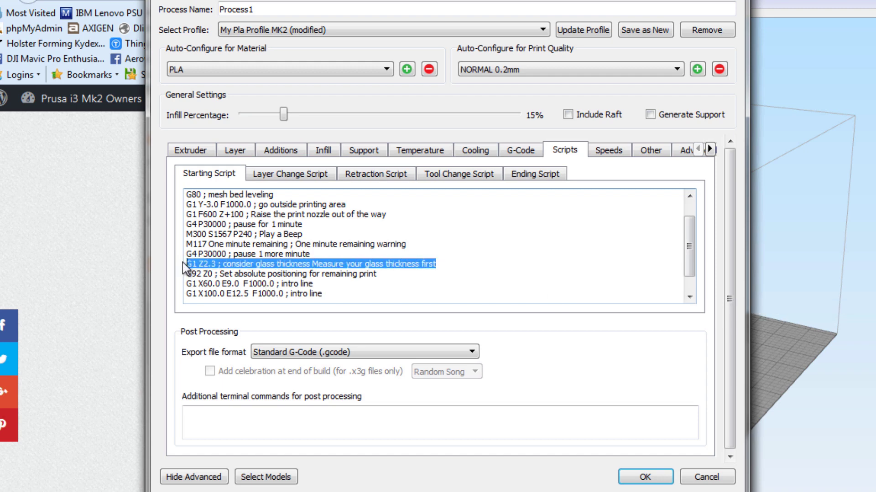
{"action": "left_click", "coordinate": [294, 293]}
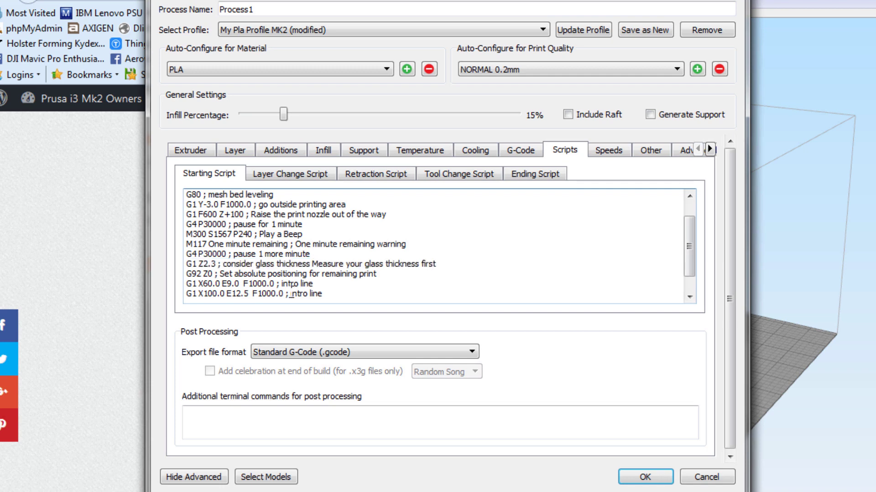
{"action": "left_click_drag", "start_coordinate": [215, 264], "coordinate": [204, 264]}
{"action": "left_click", "coordinate": [249, 274]}
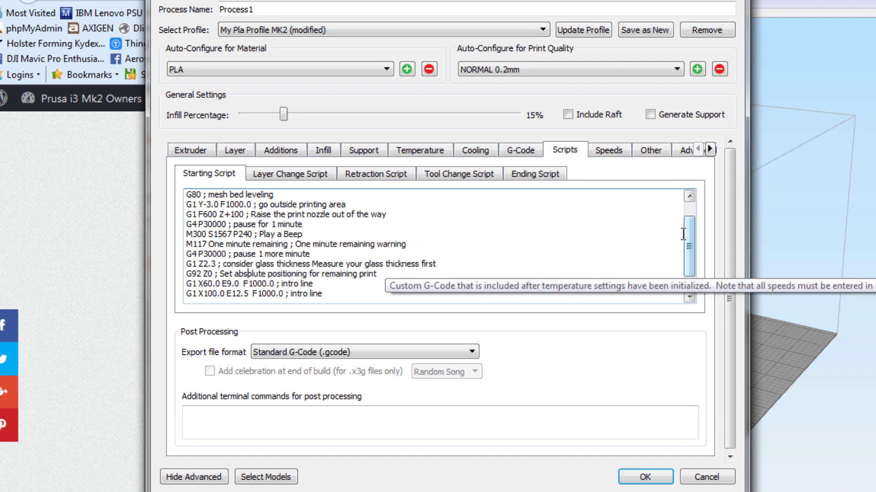
{"action": "left_click_drag", "start_coordinate": [689, 234], "coordinate": [683, 256]}
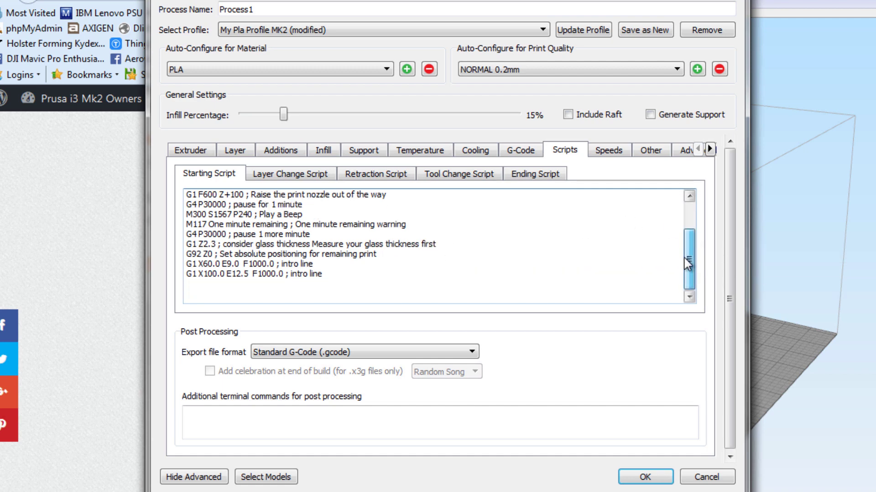
{"action": "left_click", "coordinate": [219, 283]}
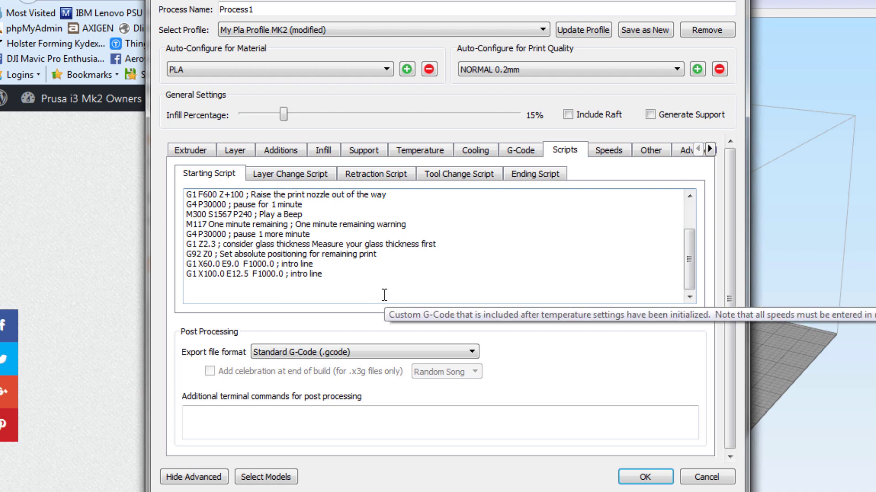
{"action": "scroll", "coordinate": [384, 295], "scroll_direction": "up", "scroll_amount": 2}
Step: Re-paste the glass-bed script over the Starting Script and delete the M301 PID tuning line
{"action": "key", "text": "ctrl+a"}
{"action": "key", "text": "ctrl+v"}
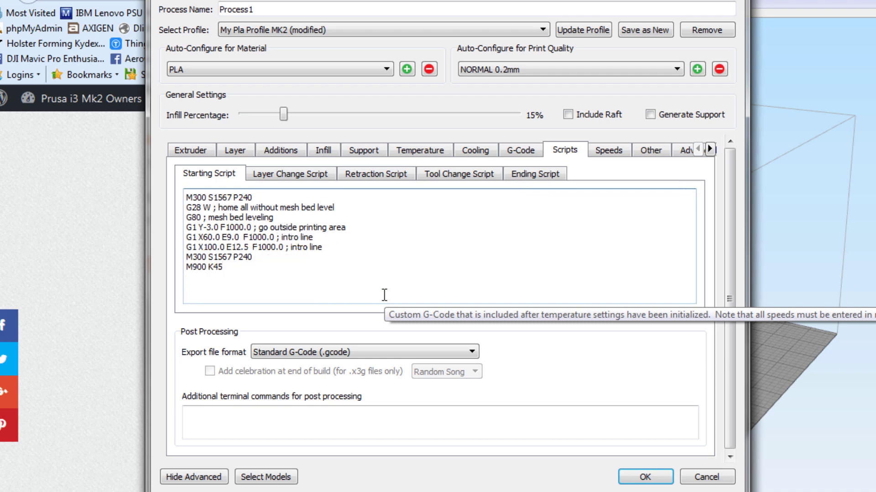
{"action": "key", "text": "ctrl+a"}
{"action": "mouse_move", "coordinate": [37, 114]}
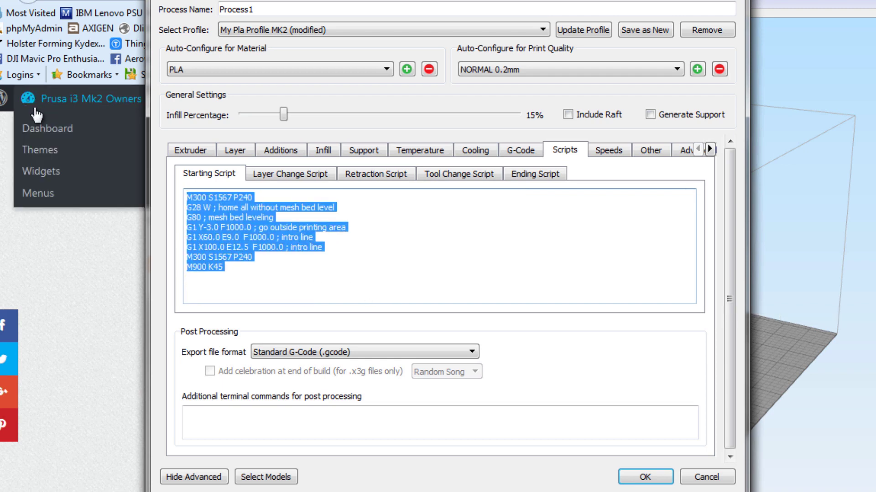
{"action": "key", "text": "ctrl+v"}
{"action": "scroll", "coordinate": [283, 206], "scroll_direction": "up", "scroll_amount": 2}
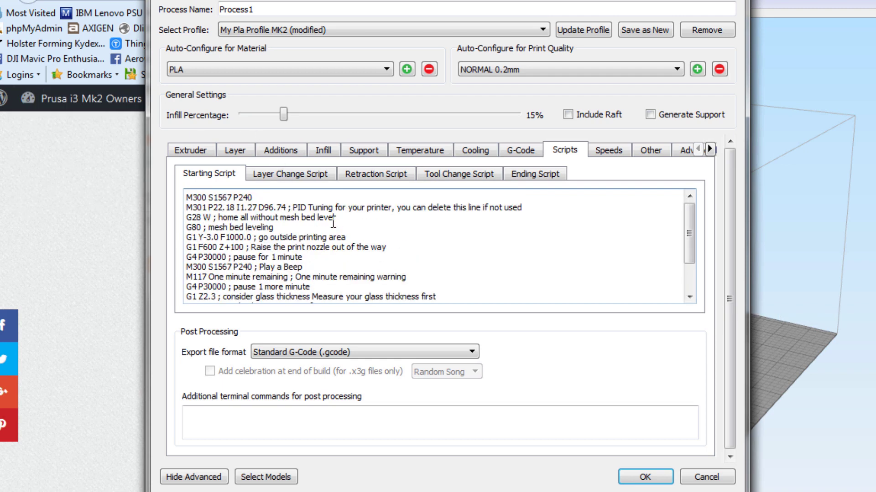
{"action": "left_click_drag", "start_coordinate": [524, 208], "coordinate": [104, 209]}
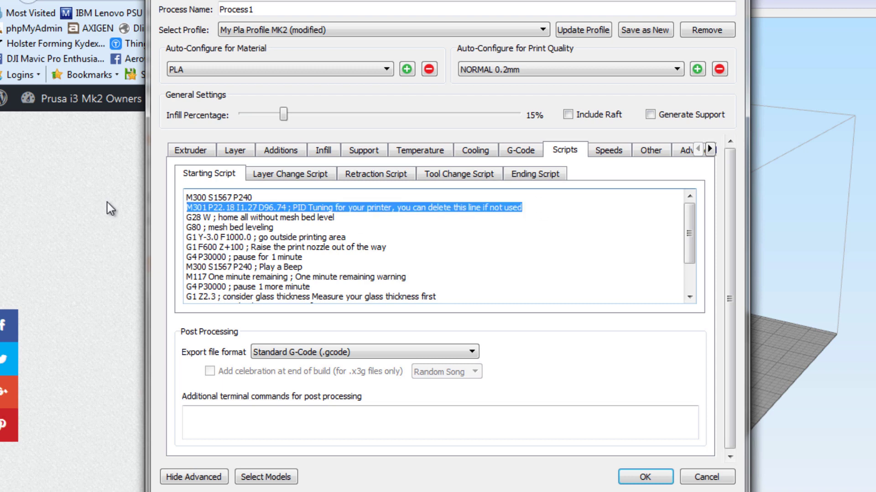
{"action": "key", "text": "Delete"}
{"action": "key", "text": "Delete"}
Step: Add 'K 90' as a new last line of the Starting Script
{"action": "scroll", "coordinate": [313, 287], "scroll_direction": "down", "scroll_amount": 1}
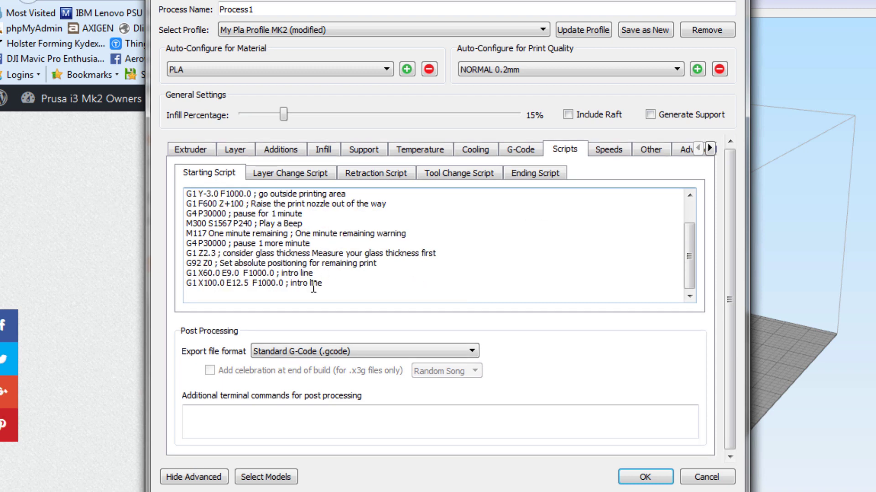
{"action": "left_click", "coordinate": [329, 280]}
{"action": "key", "text": "Return"}
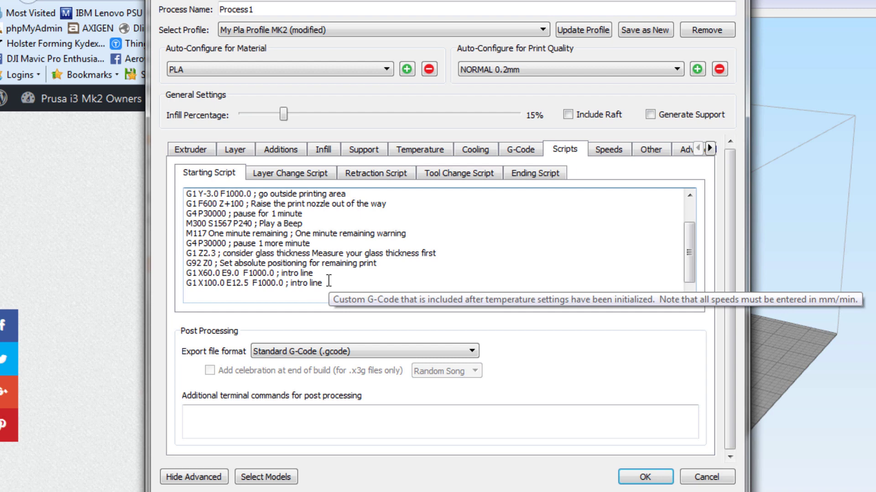
{"action": "type", "text": "K 90"}
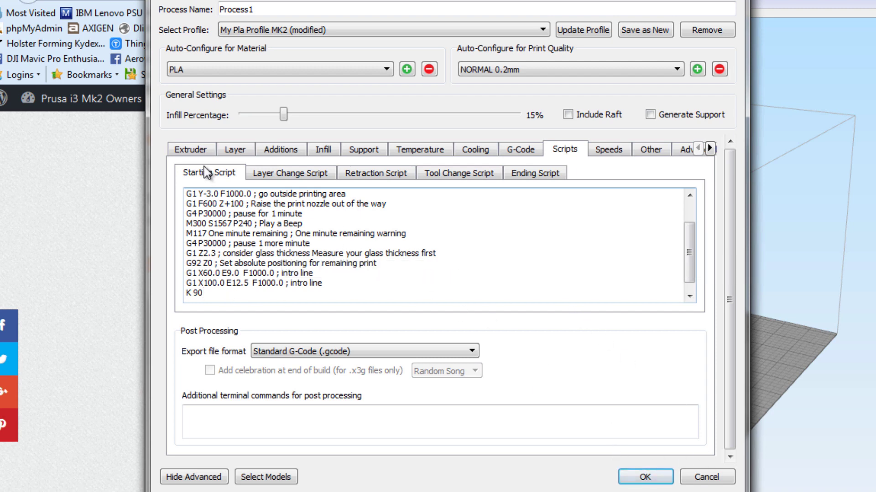
Step: Set the Primary Extruder retraction distance to 1.00 mm on the Extruder tab
{"action": "left_click", "coordinate": [192, 150]}
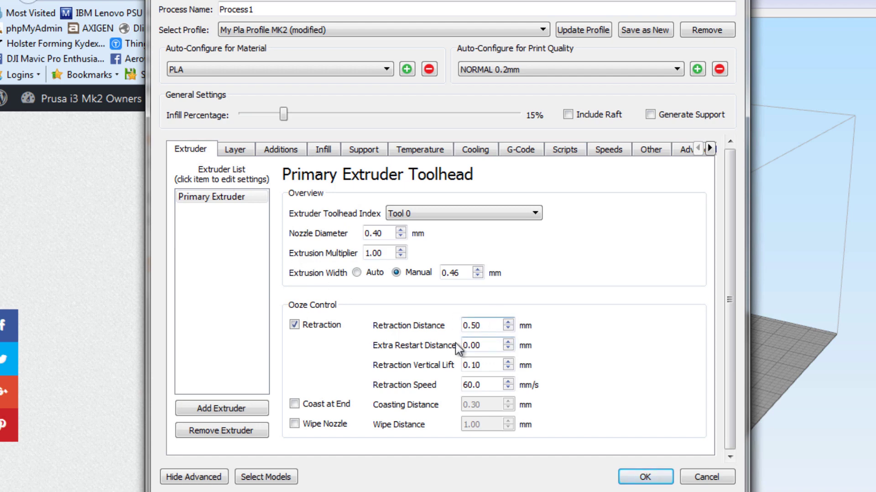
{"action": "left_click_drag", "start_coordinate": [484, 325], "coordinate": [414, 324]}
{"action": "type", "text": "1"}
{"action": "left_click", "coordinate": [490, 348]}
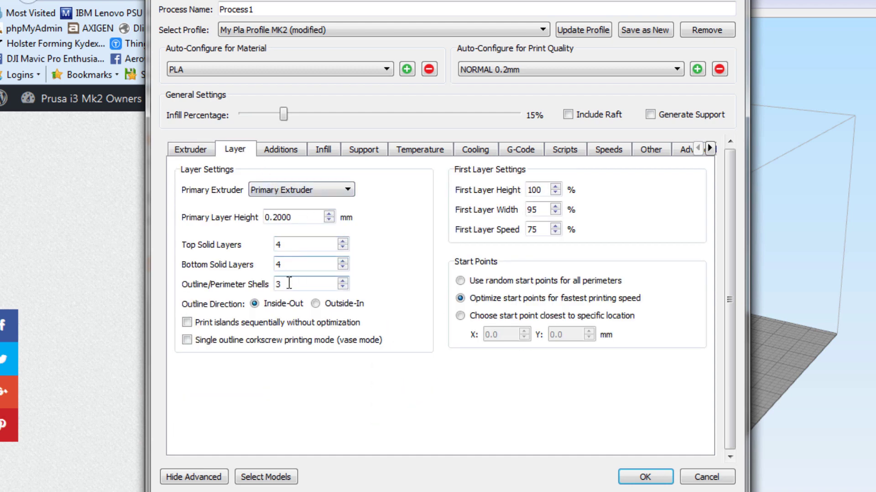
Step: Enable Use Skirt/Brim and raise the infill percentage from 15% to 20%
{"action": "left_click", "coordinate": [280, 149]}
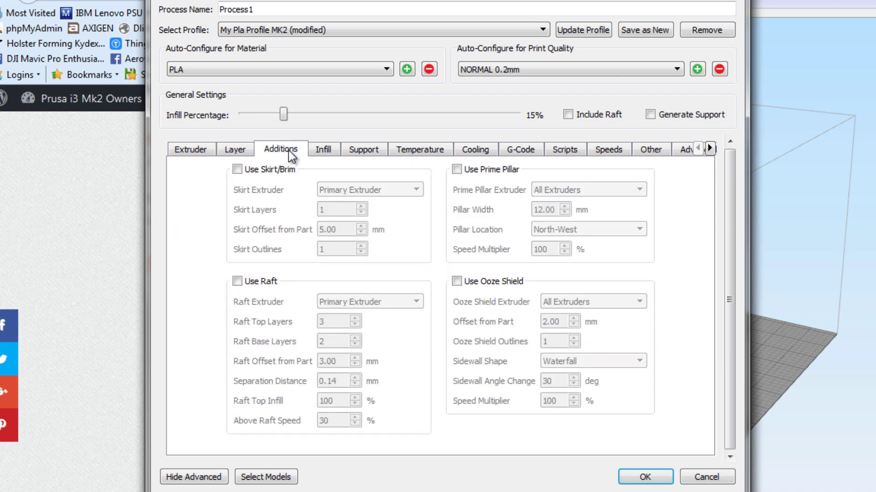
{"action": "left_click", "coordinate": [236, 169]}
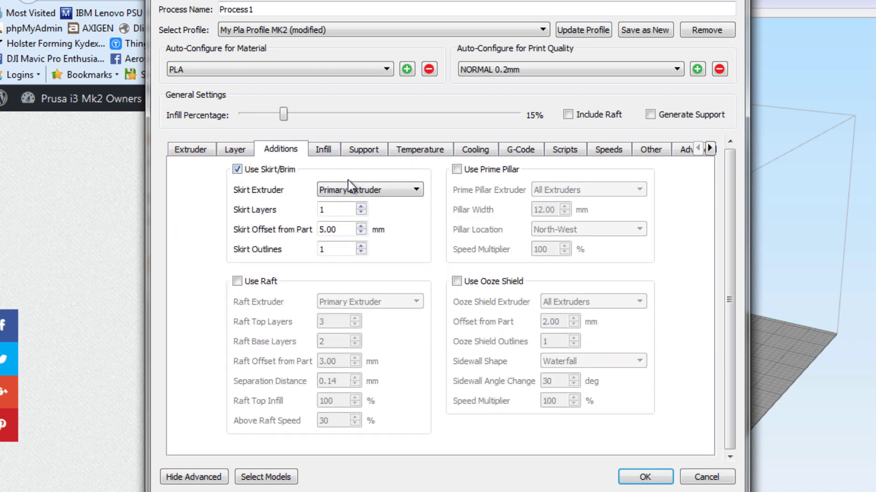
{"action": "left_click", "coordinate": [324, 150]}
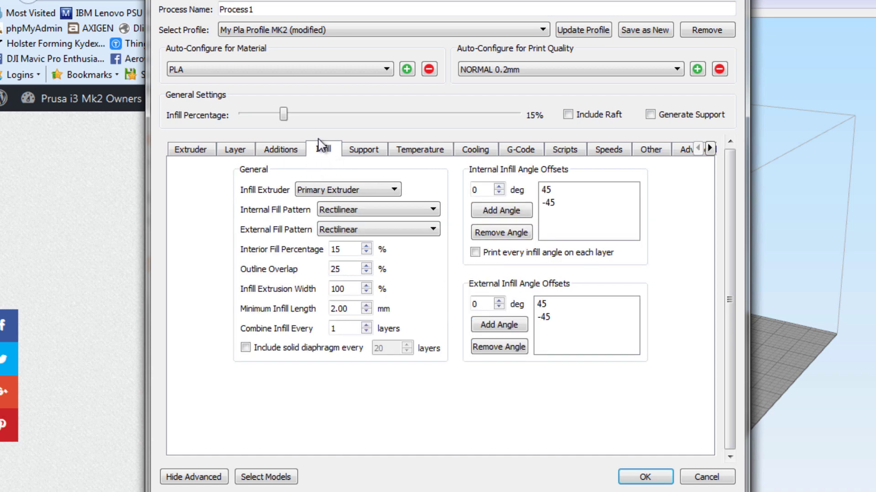
{"action": "left_click_drag", "start_coordinate": [284, 117], "coordinate": [298, 118]}
Step: Change the External Infill Angle Offsets from 45 and -45 to 90 and 180
{"action": "left_click", "coordinate": [555, 304]}
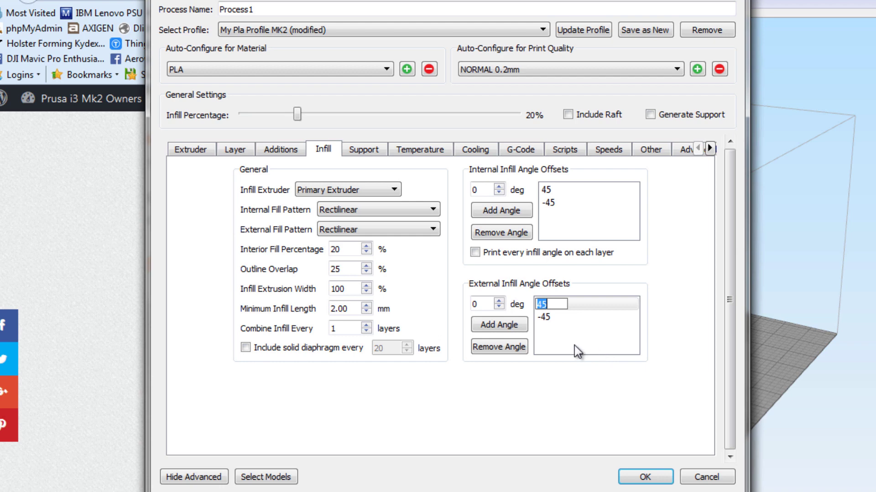
{"action": "type", "text": "90"}
{"action": "double_click", "coordinate": [542, 317]}
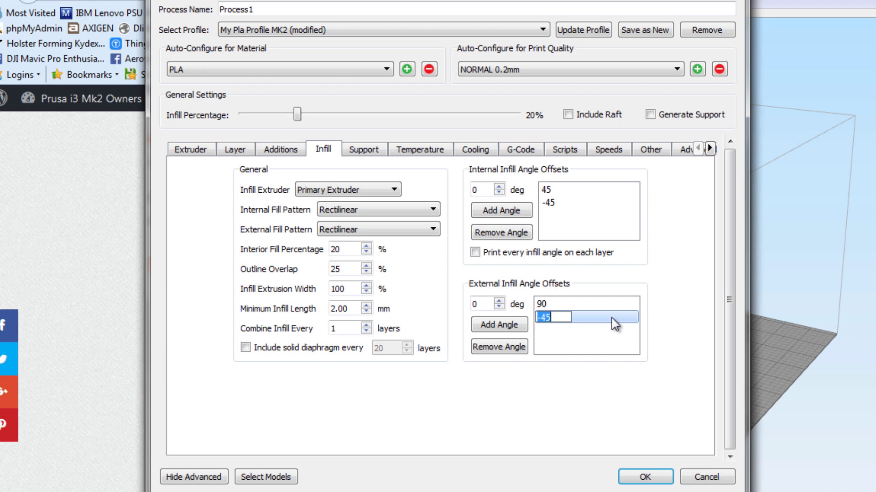
{"action": "type", "text": "180"}
{"action": "key", "text": "Return"}
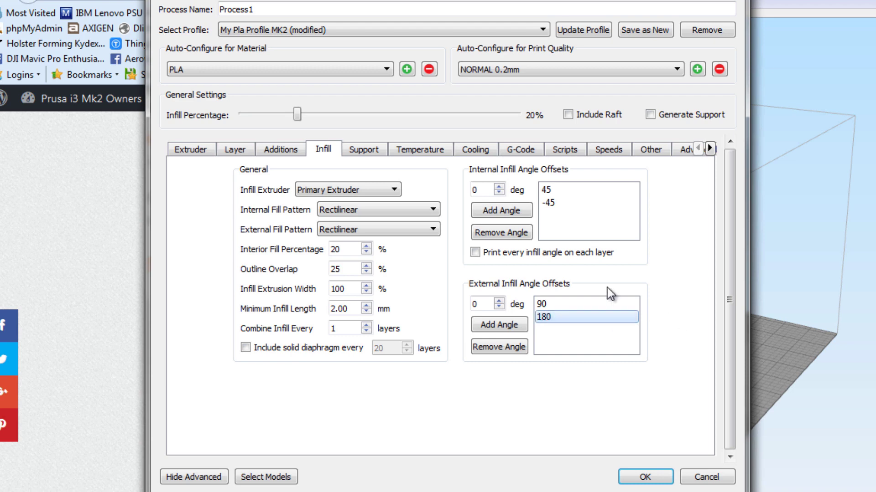
{"action": "left_click", "coordinate": [370, 152]}
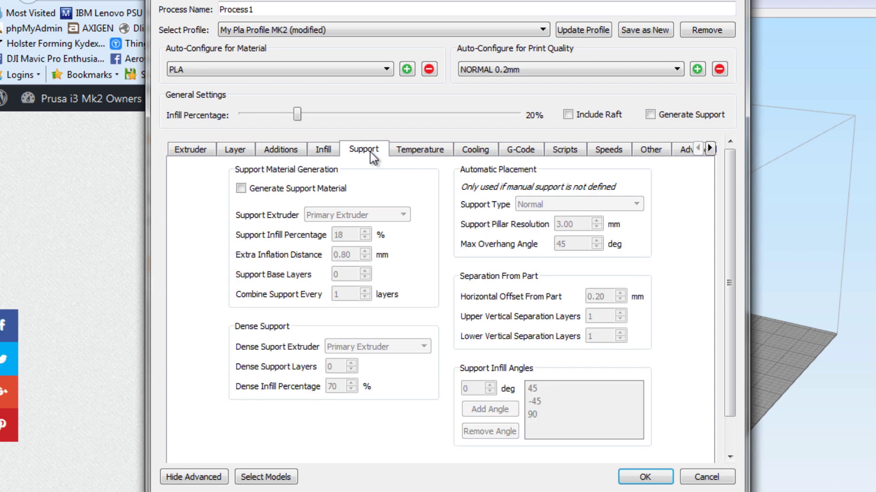
Step: Set the Primary Extruder temperature setpoints to 225 for layer 1 and 210 for layer 2
{"action": "left_click", "coordinate": [419, 152]}
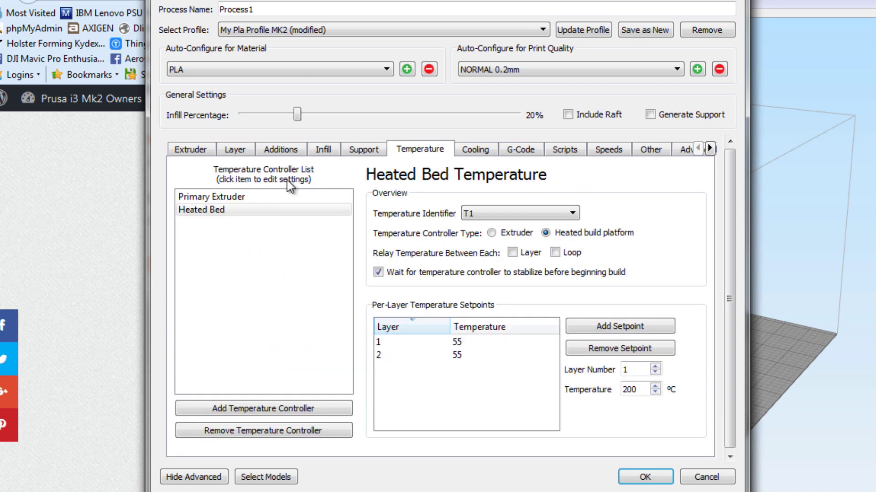
{"action": "left_click", "coordinate": [231, 200]}
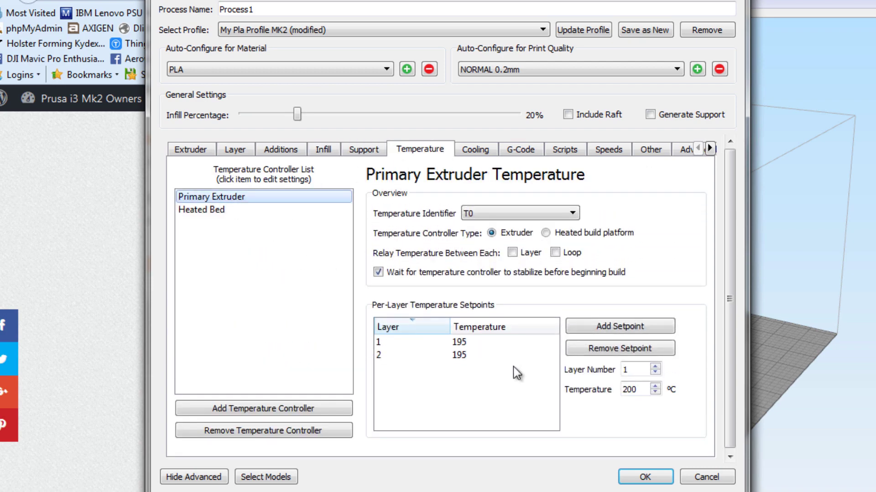
{"action": "double_click", "coordinate": [475, 344]}
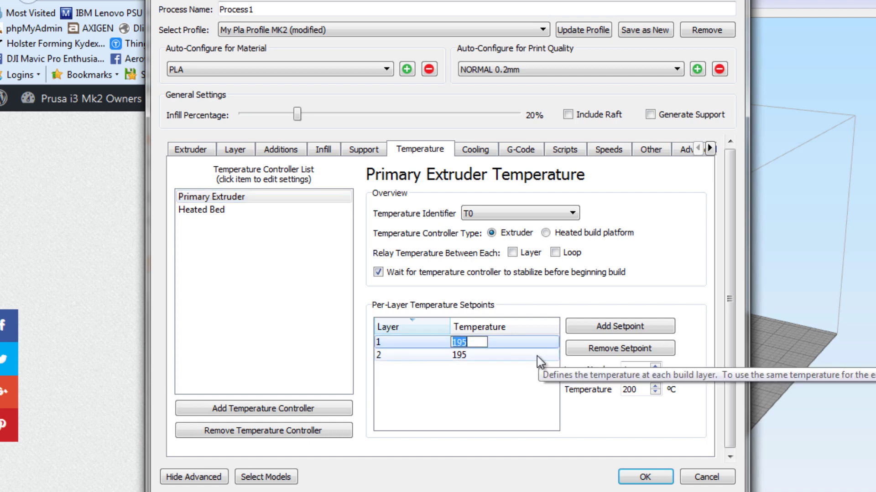
{"action": "type", "text": "225"}
{"action": "left_click", "coordinate": [536, 356]}
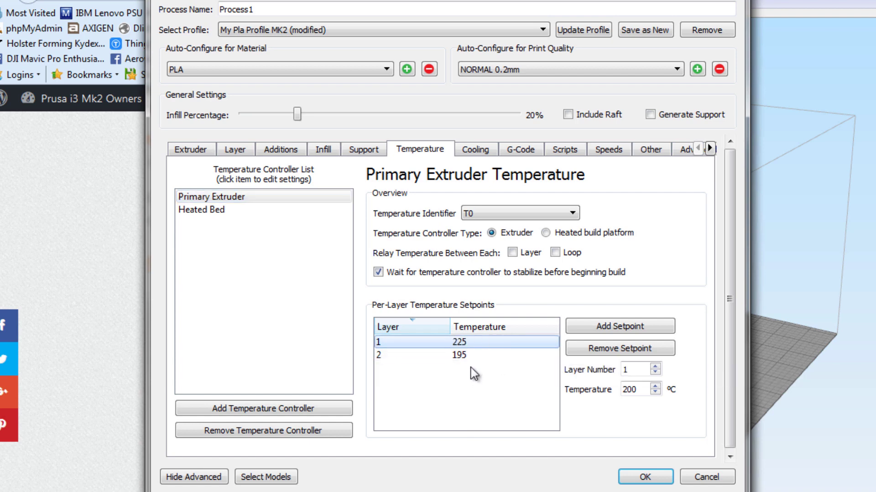
{"action": "double_click", "coordinate": [467, 355]}
{"action": "type", "text": "210"}
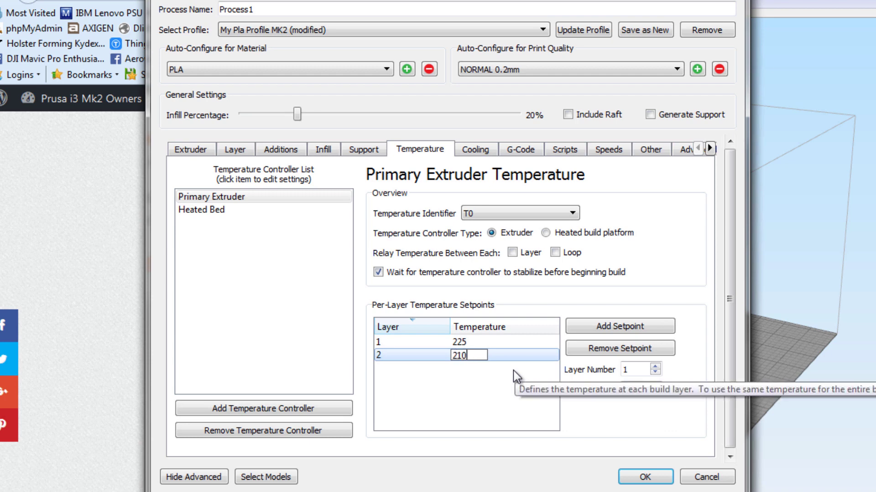
{"action": "key", "text": "Return"}
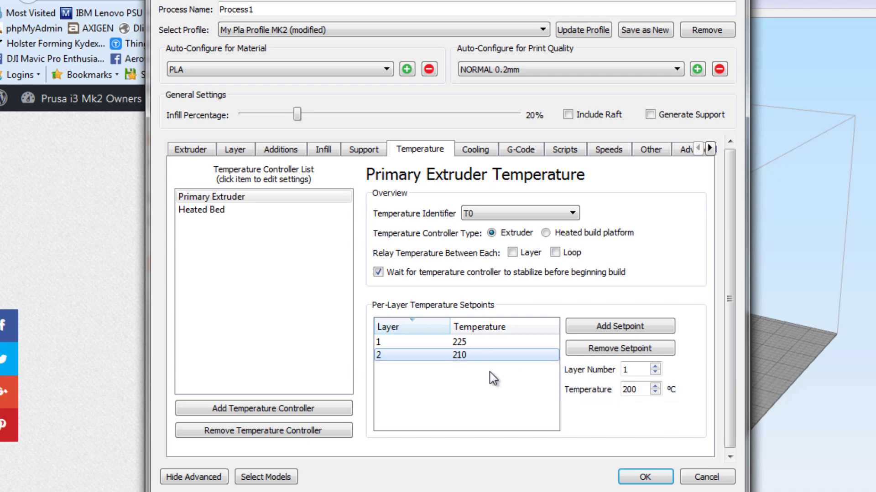
Step: Check the Cooling tab's per-layer fan speeds: 0 at layer 1 and 80 from layer 2
{"action": "left_click", "coordinate": [474, 150]}
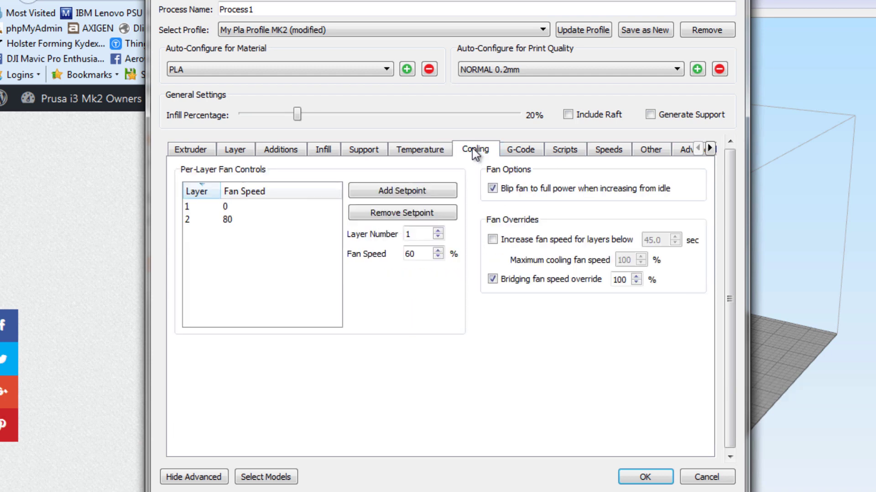
{"action": "left_click", "coordinate": [224, 208]}
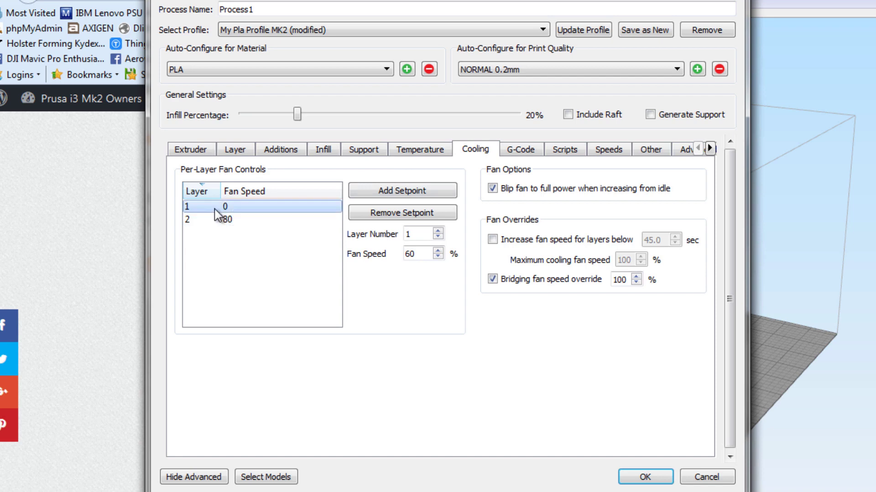
{"action": "left_click", "coordinate": [228, 220]}
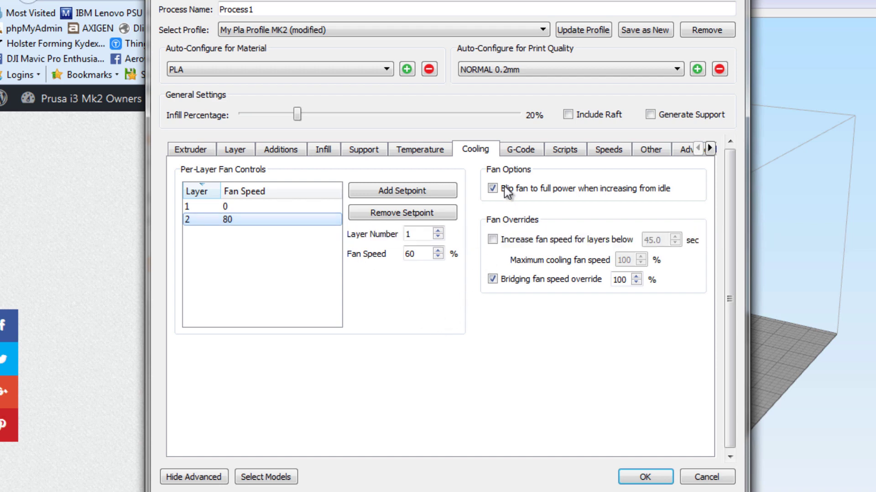
Step: Review the process's G-Code, Scripts, Speeds, Other and Advanced settings tabs
{"action": "left_click", "coordinate": [520, 150]}
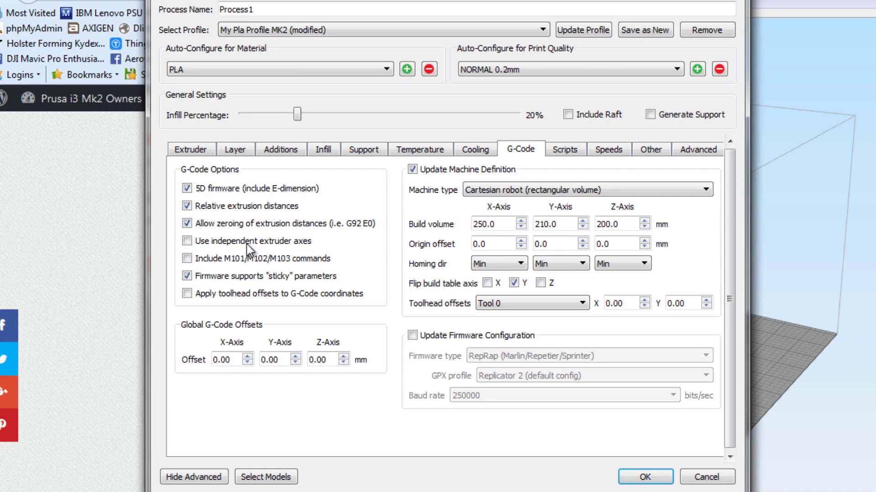
{"action": "left_click", "coordinate": [564, 151]}
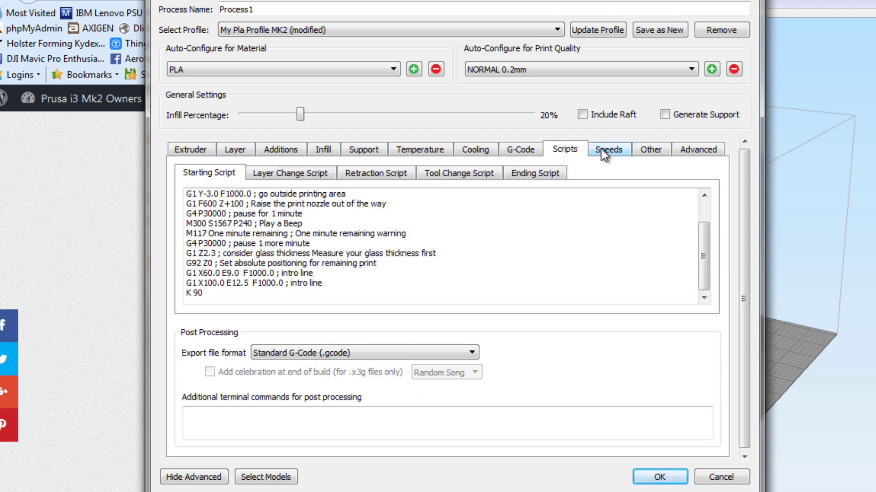
{"action": "left_click", "coordinate": [597, 153]}
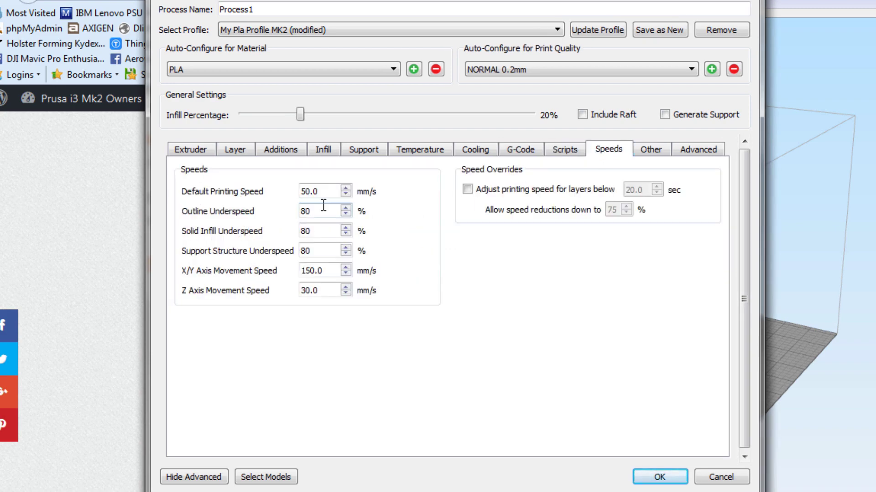
{"action": "left_click", "coordinate": [648, 153]}
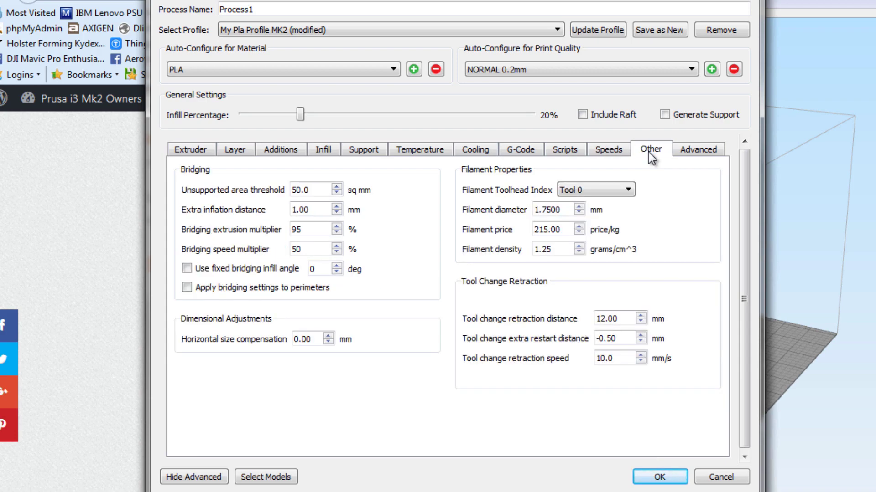
{"action": "left_click", "coordinate": [697, 151]}
Step: Set External Thin Wall Type to Allow single extrusion walls and apply the process settings
{"action": "left_click", "coordinate": [352, 260]}
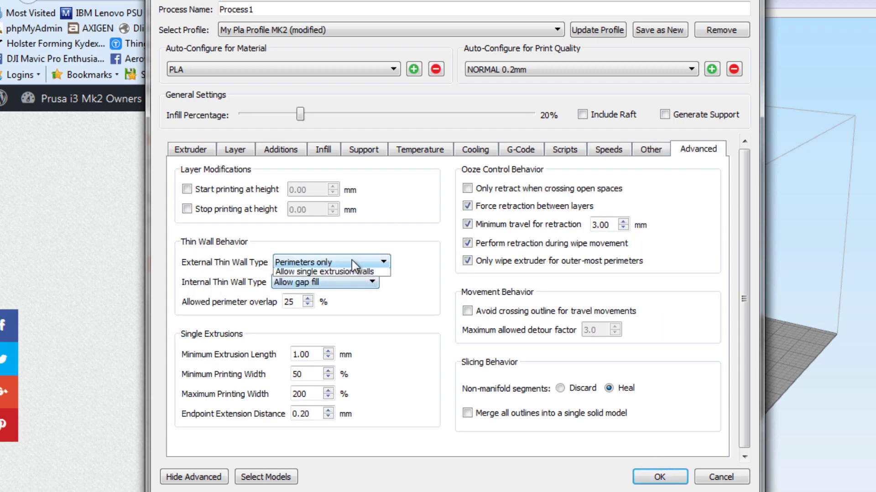
{"action": "left_click", "coordinate": [351, 259]}
{"action": "left_click", "coordinate": [350, 262]}
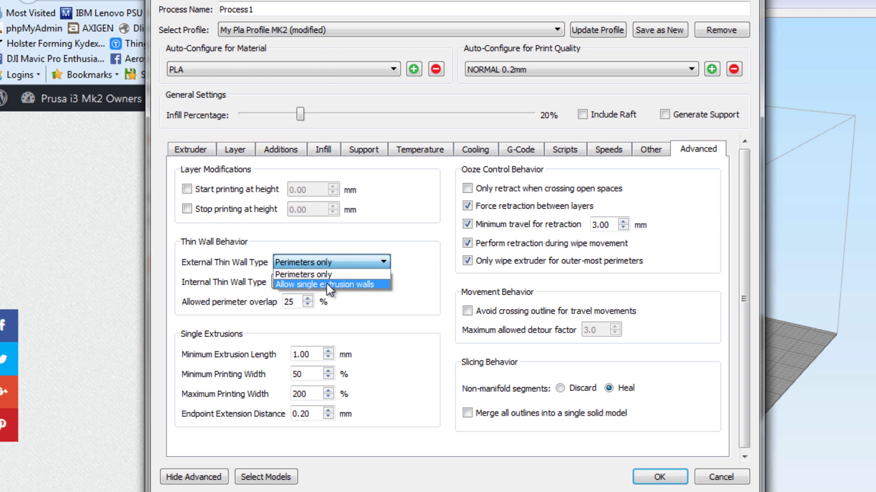
{"action": "left_click", "coordinate": [327, 283]}
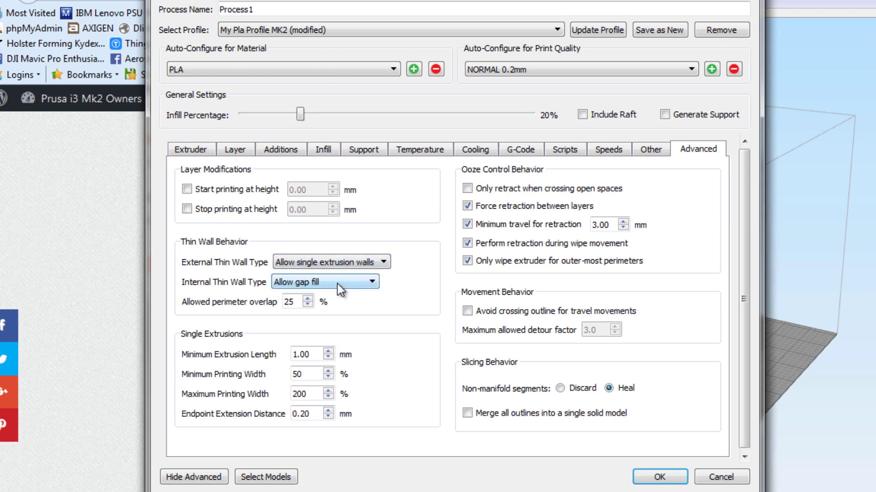
{"action": "left_click", "coordinate": [659, 476]}
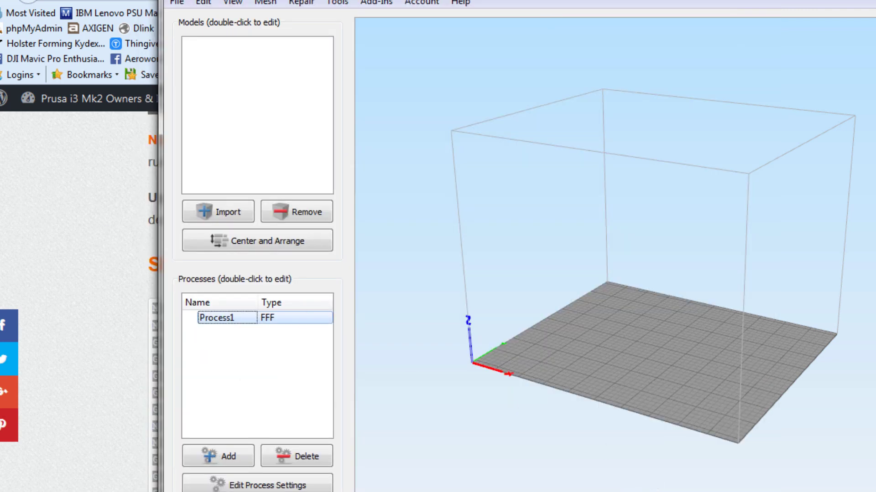
Step: Browse the folders on the 500GIG_SSD1 (D:) drive in Explorer, then return to Simplify3D
{"action": "key", "text": "super+e"}
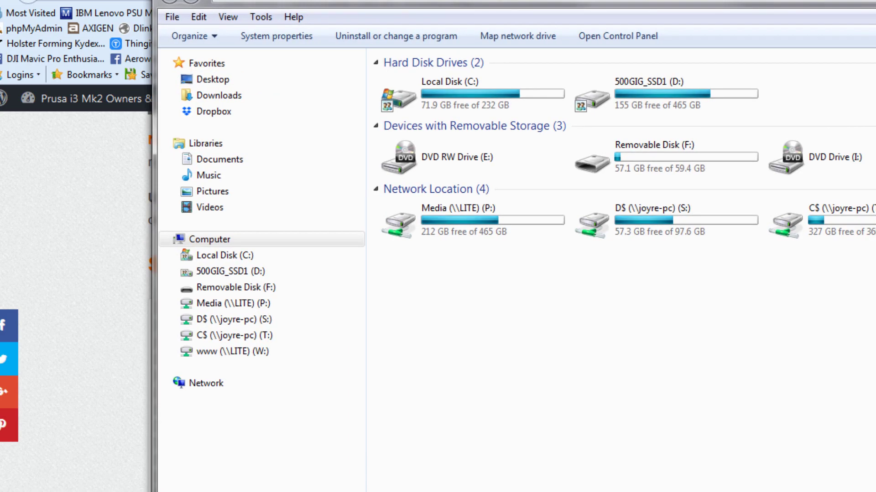
{"action": "double_click", "coordinate": [655, 98]}
{"action": "scroll", "coordinate": [541, 269], "scroll_direction": "down", "scroll_amount": 5}
{"action": "scroll", "coordinate": [541, 266], "scroll_direction": "down", "scroll_amount": 19}
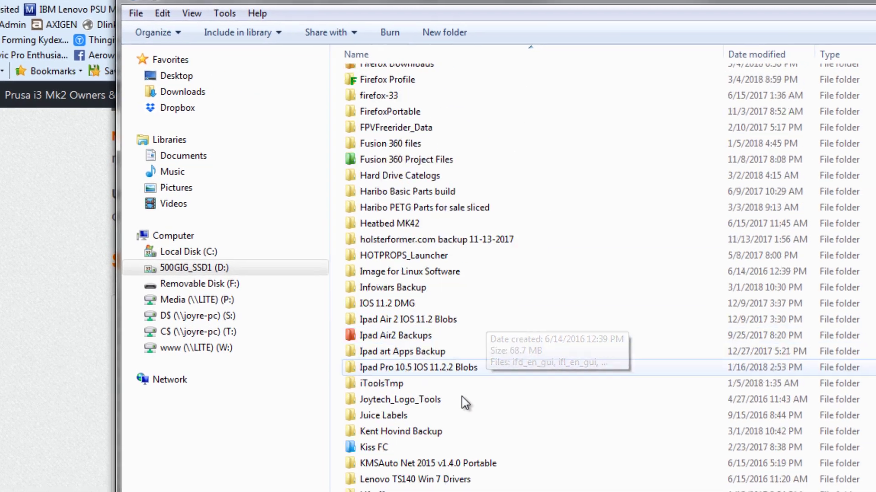
{"action": "key", "text": "alt+Tab"}
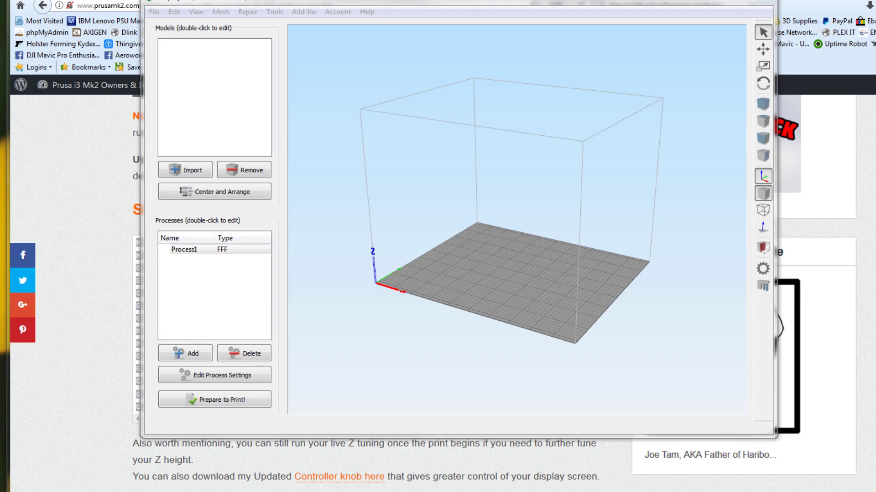
Step: Import 7x_end_cap_3_leg onto the build plate and view it from above and low side
{"action": "left_click_drag", "start_coordinate": [607, 164], "coordinate": [226, 153]}
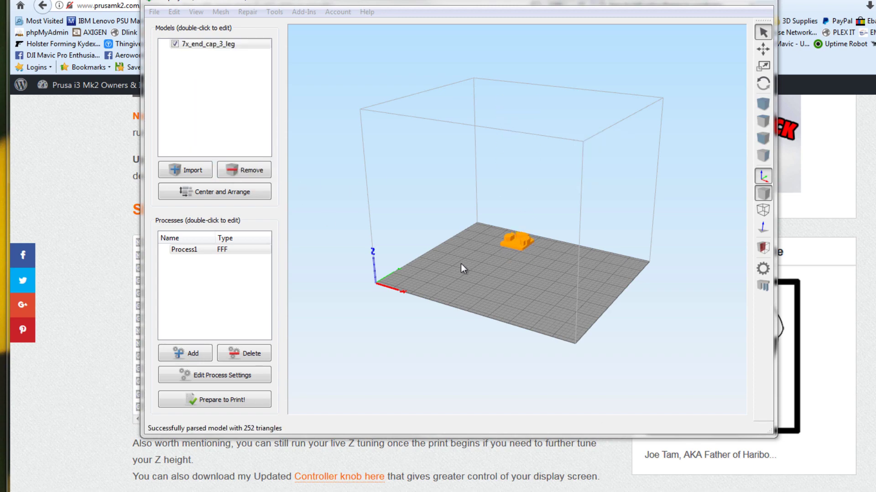
{"action": "left_click_drag", "start_coordinate": [461, 264], "coordinate": [509, 288]}
{"action": "scroll", "coordinate": [505, 278], "scroll_direction": "up", "scroll_amount": 5}
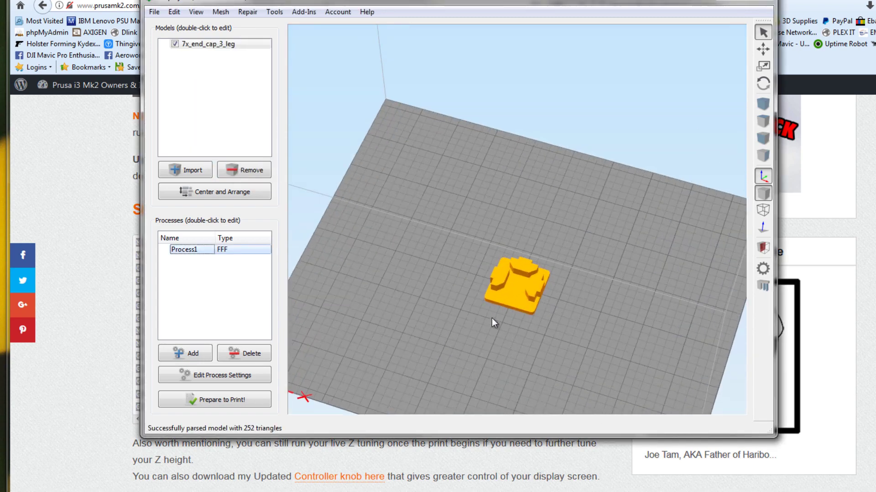
{"action": "left_click_drag", "start_coordinate": [524, 340], "coordinate": [477, 323]}
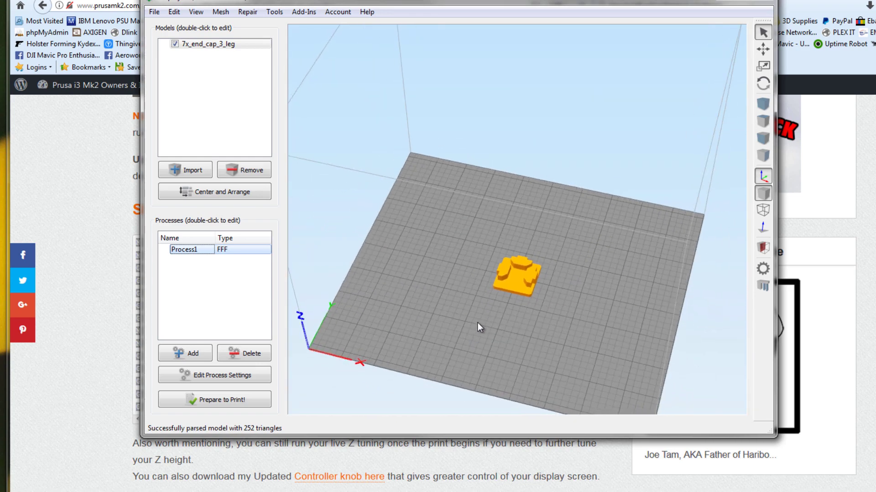
Step: Slice the model and inspect the 42-layer preview: 13-minute build, 3.80 g plastic
{"action": "left_click", "coordinate": [217, 397]}
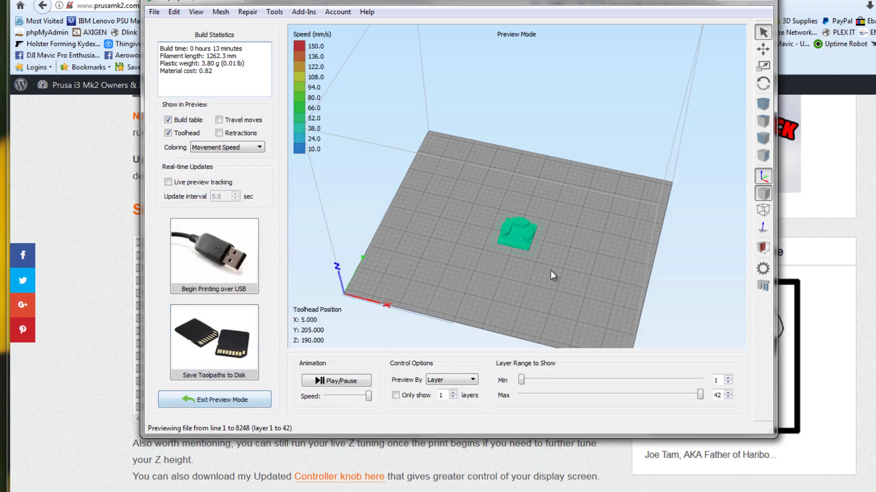
{"action": "scroll", "coordinate": [539, 248], "scroll_direction": "up", "scroll_amount": 5}
{"action": "right_click_drag", "start_coordinate": [549, 278], "coordinate": [537, 116]}
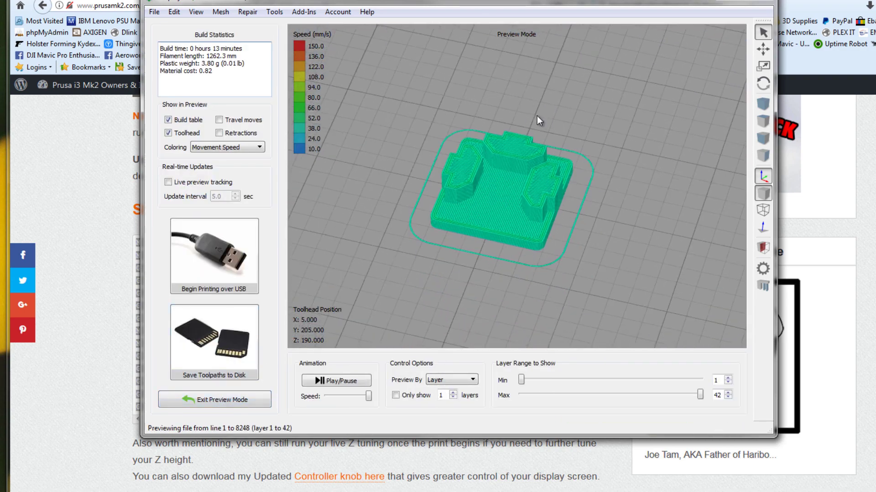
{"action": "left_click_drag", "start_coordinate": [559, 276], "coordinate": [680, 209]}
{"action": "scroll", "coordinate": [596, 224], "scroll_direction": "down", "scroll_amount": 5}
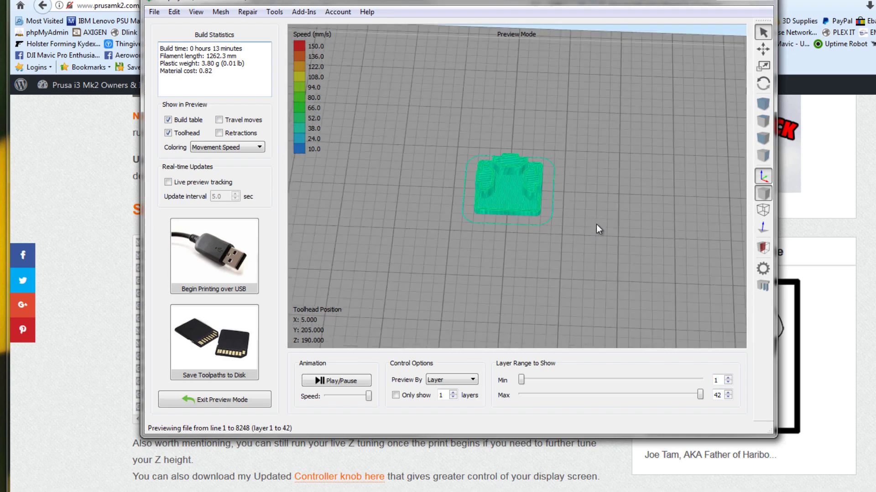
{"action": "left_click_drag", "start_coordinate": [448, 245], "coordinate": [504, 257]}
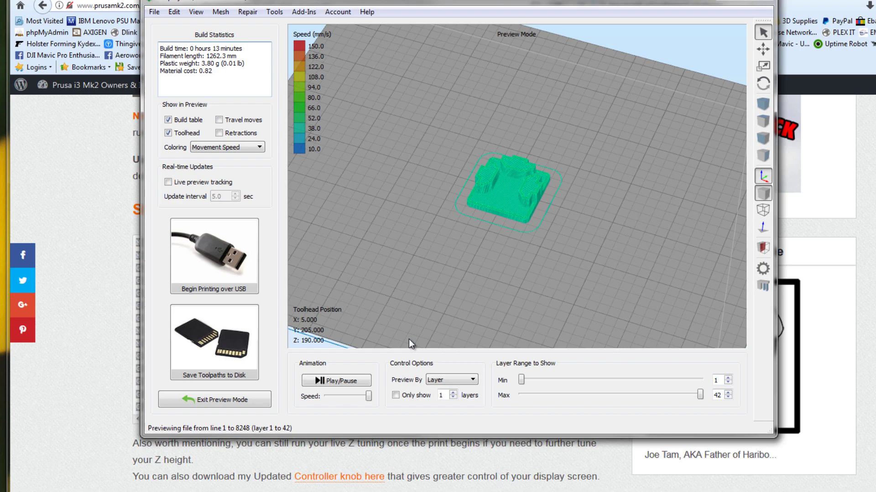
Step: Export the sliced toolpaths as AAAtest.gcode to the F: drive
{"action": "left_click", "coordinate": [213, 349]}
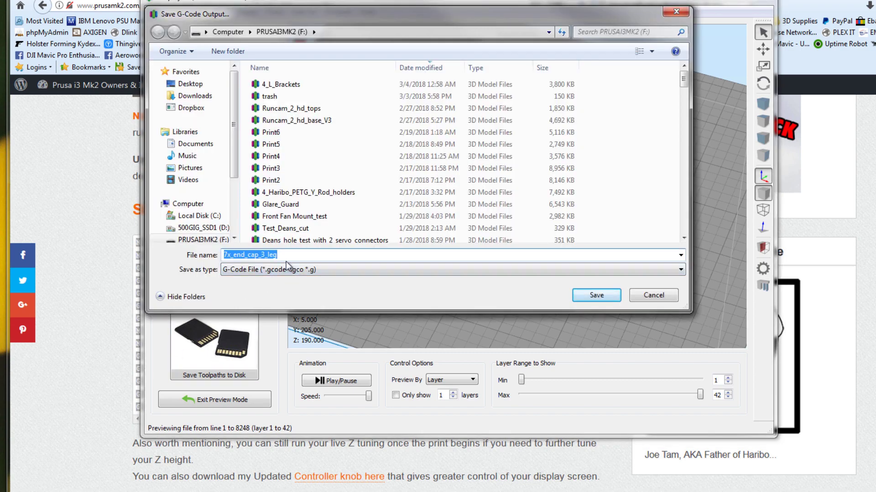
{"action": "type", "text": "AA"}
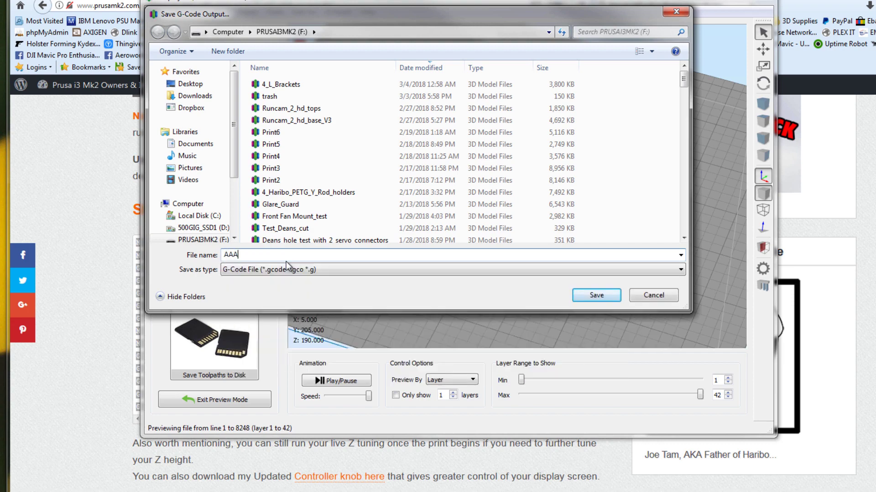
{"action": "type", "text": "test"}
{"action": "left_click", "coordinate": [592, 297]}
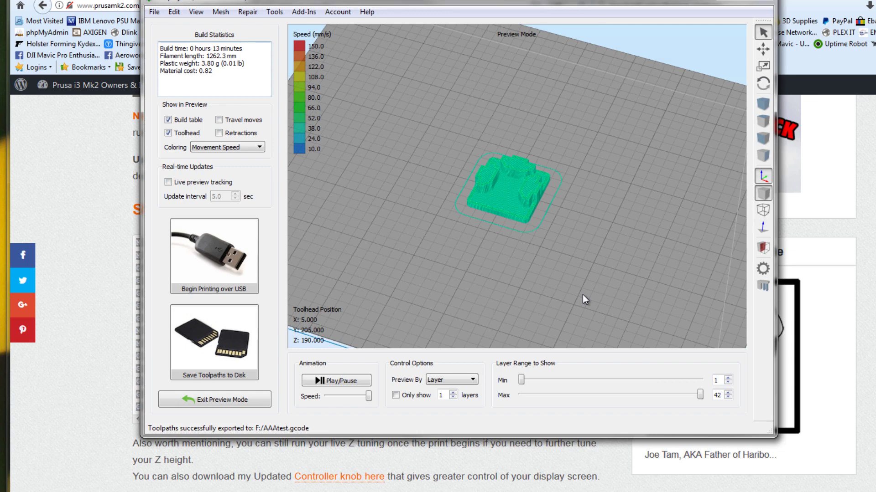